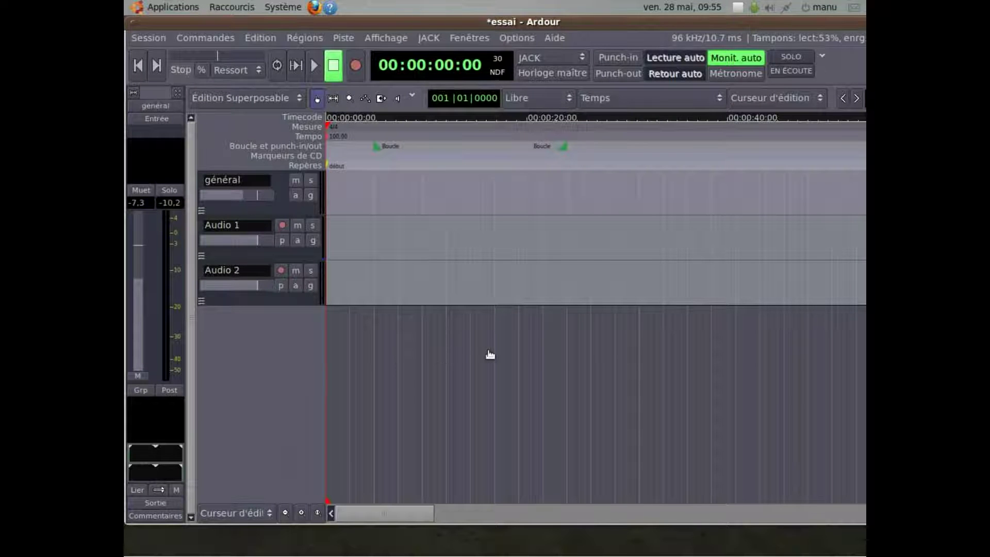
- Choose JACK as the session's synchronisation source
click(557, 58)
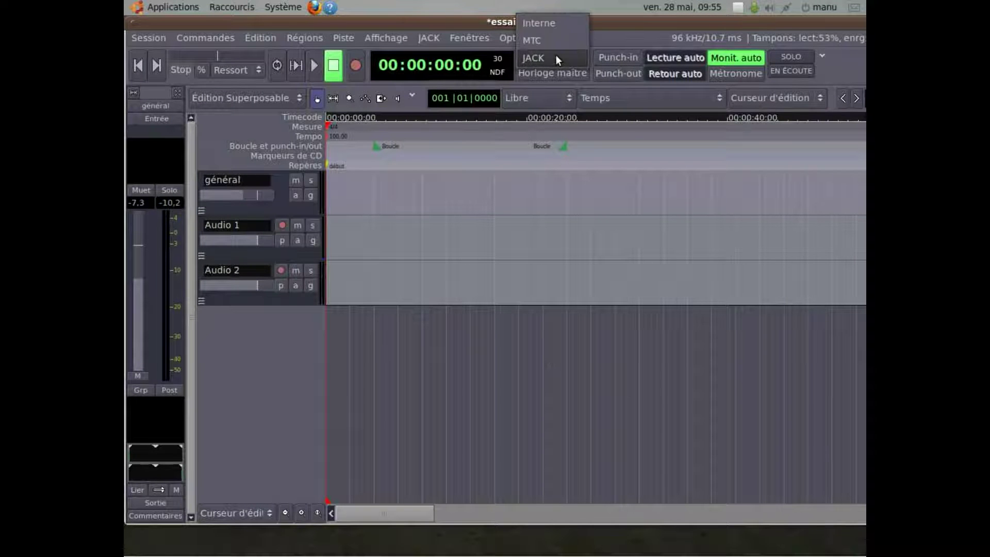
click(556, 56)
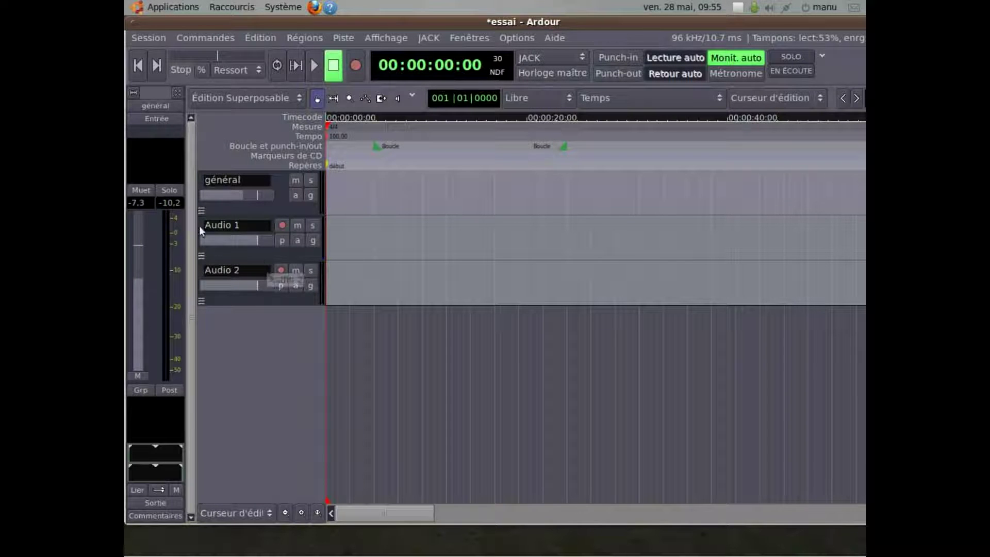
- Open the input connections of the Audio 1 track for editing
click(238, 254)
click(275, 299)
click(251, 256)
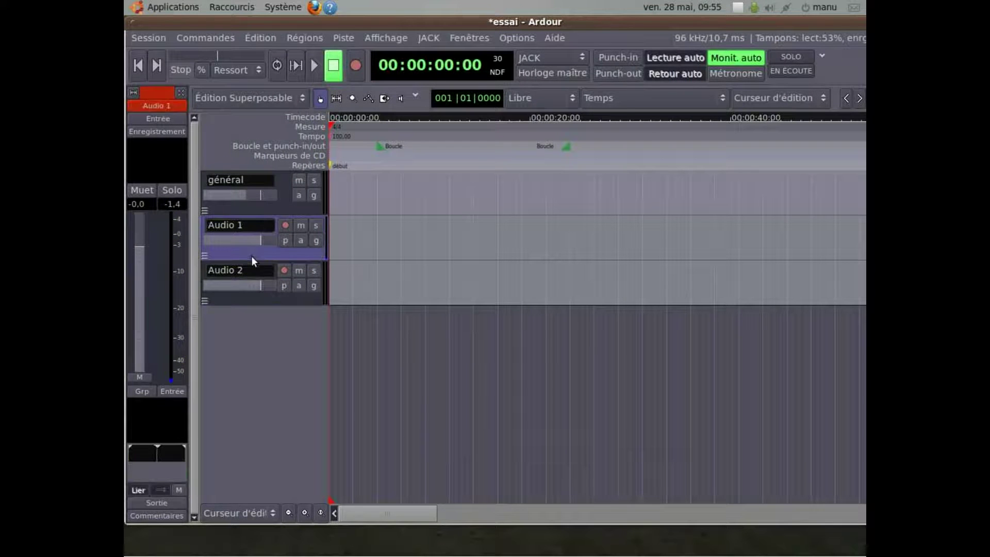
click(157, 121)
click(196, 127)
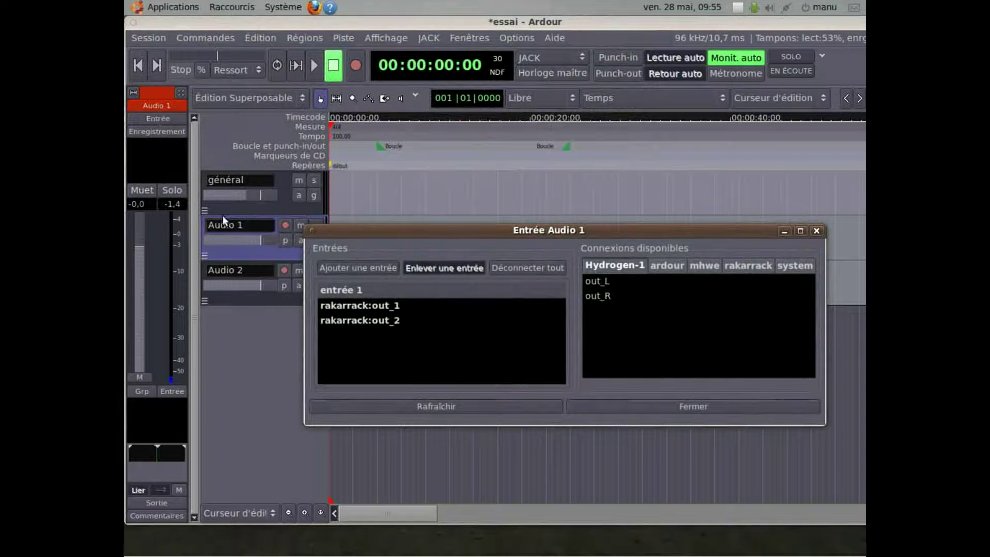
click(165, 119)
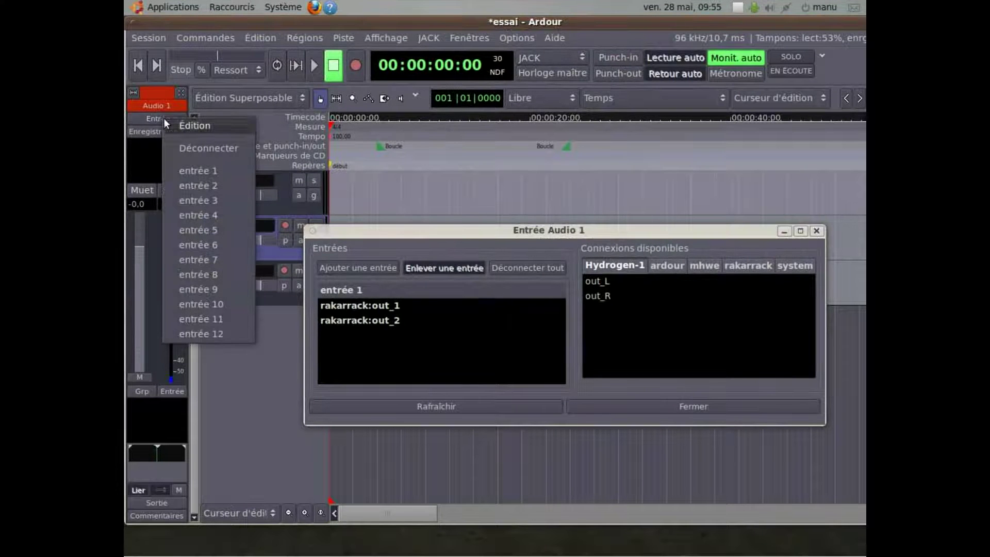
click(562, 236)
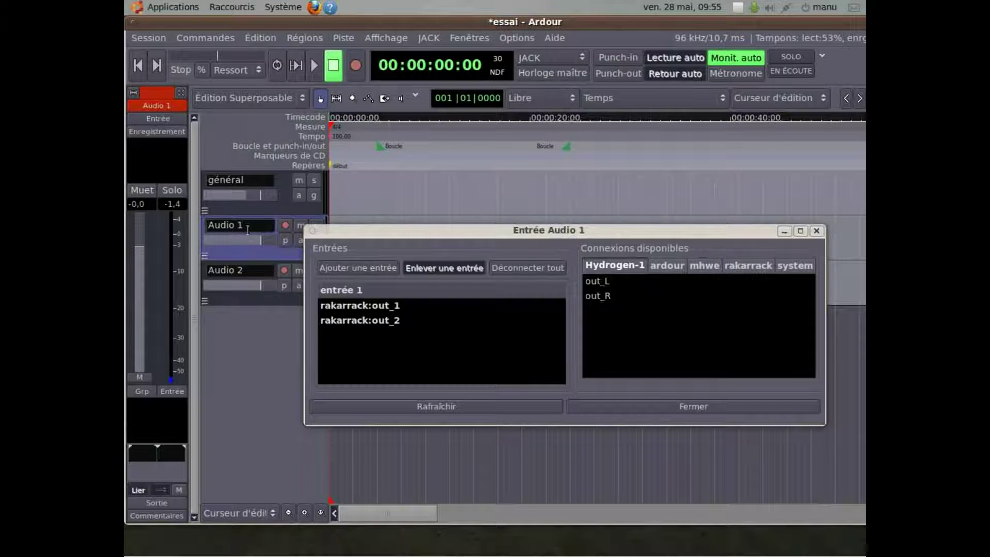
- Disconnect both existing sources from Audio 1's entrée 1 and reconnect rakarrack out_1 and out_2 to it
click(369, 304)
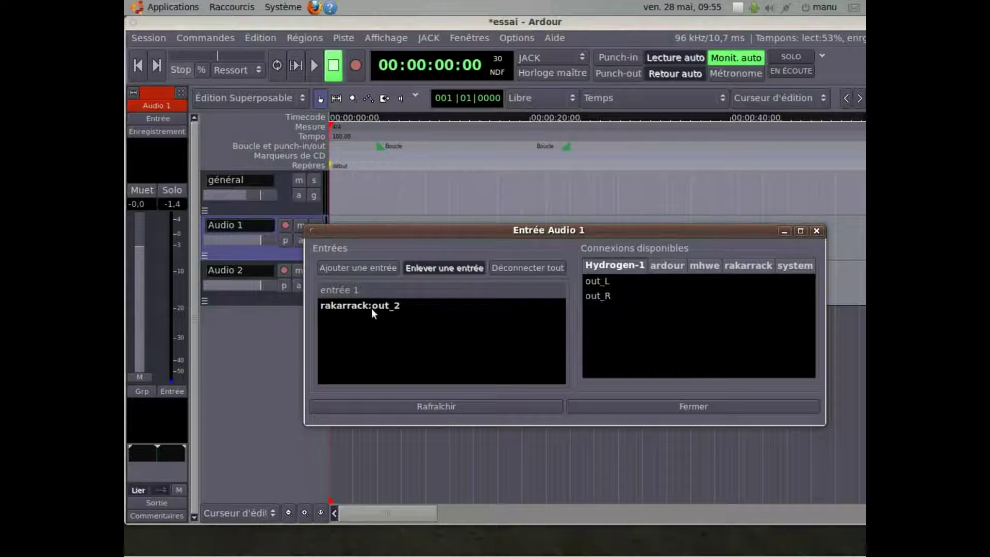
click(372, 307)
click(752, 267)
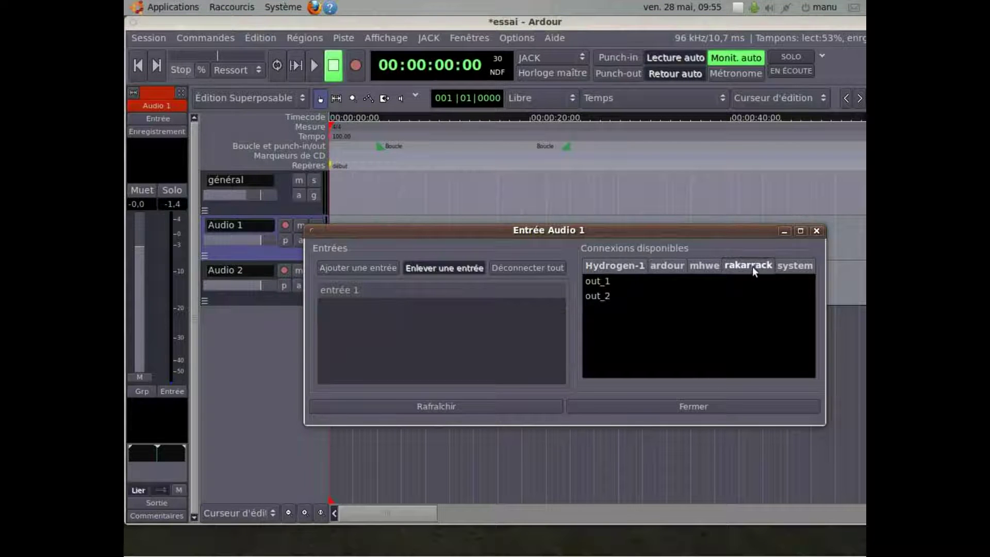
click(589, 279)
click(597, 296)
click(724, 406)
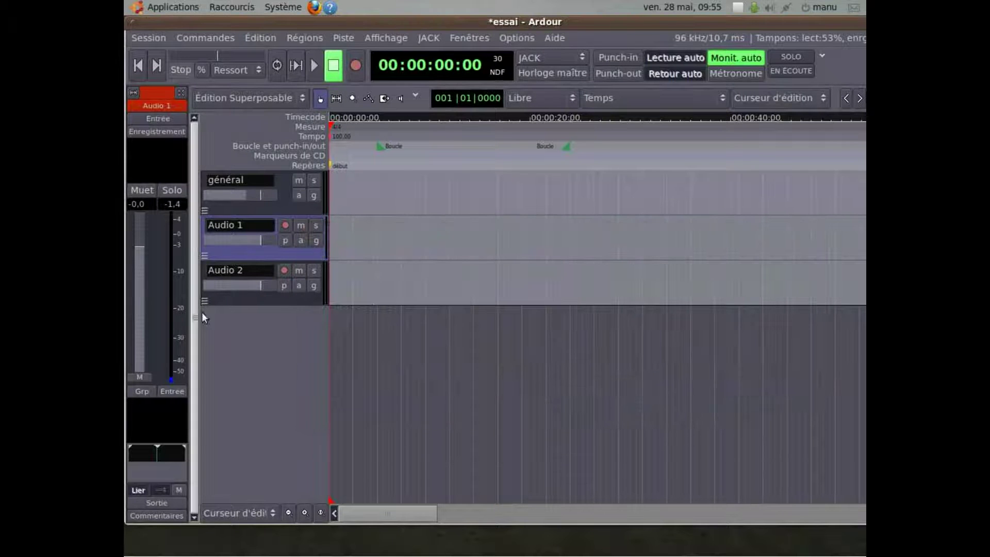
- Check the input connections of the Audio 2 track, leaving them as they are
click(242, 302)
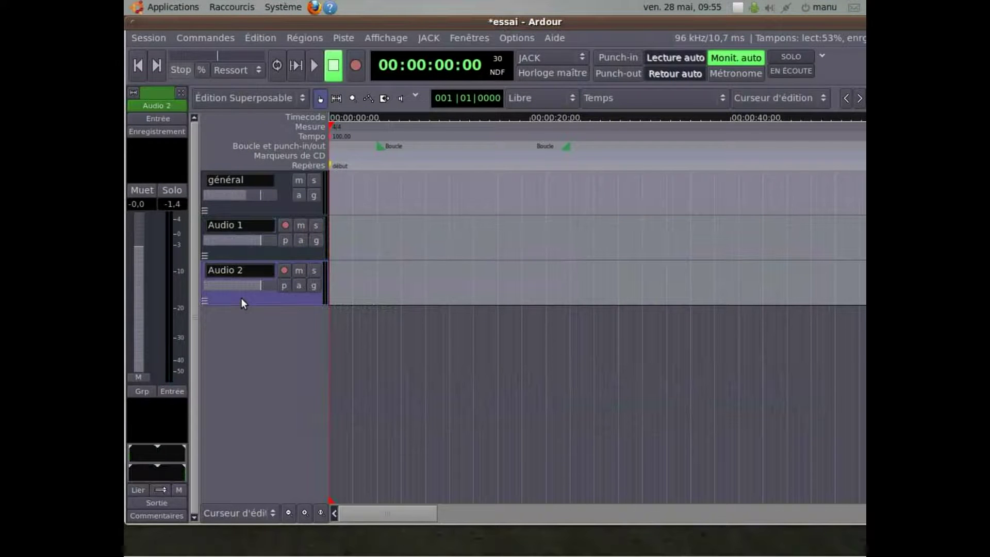
click(166, 119)
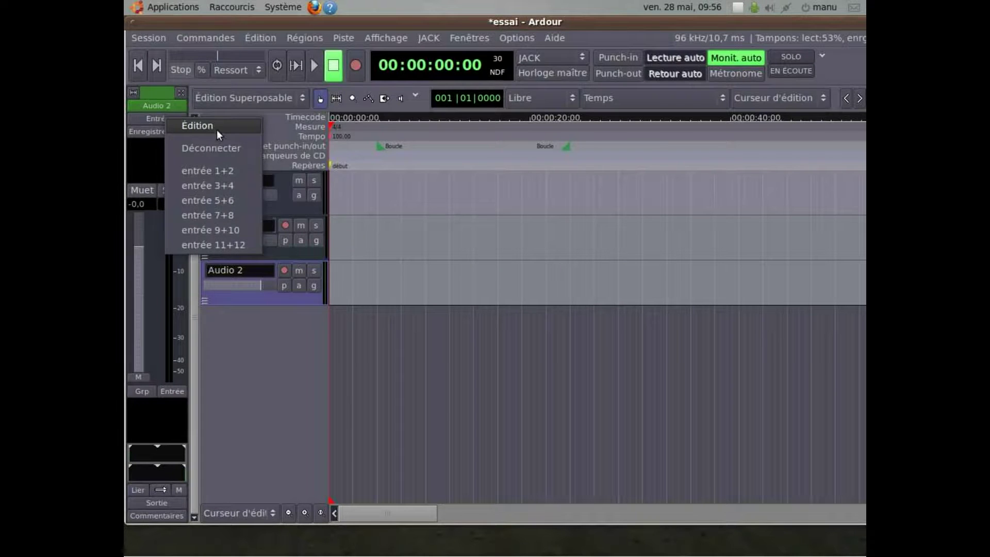
click(216, 130)
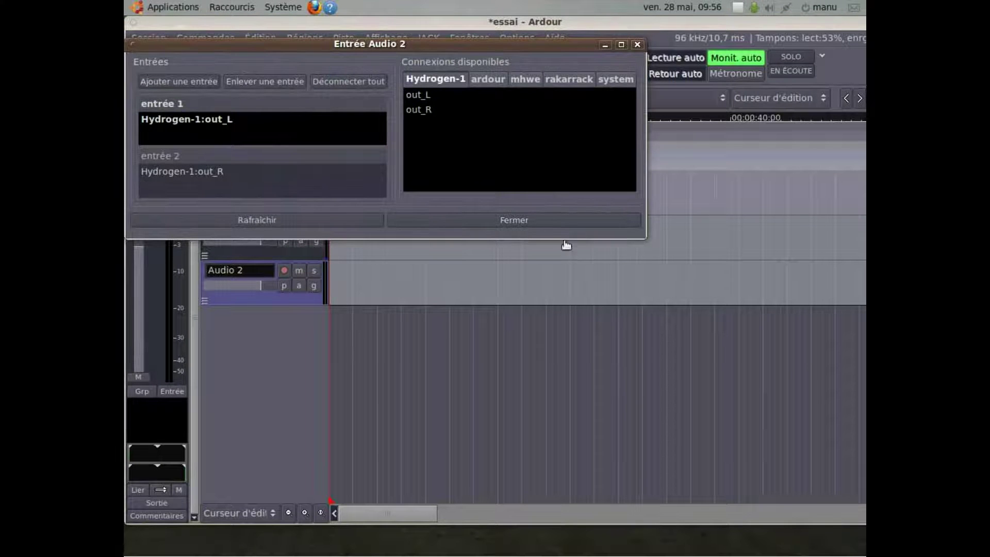
click(553, 223)
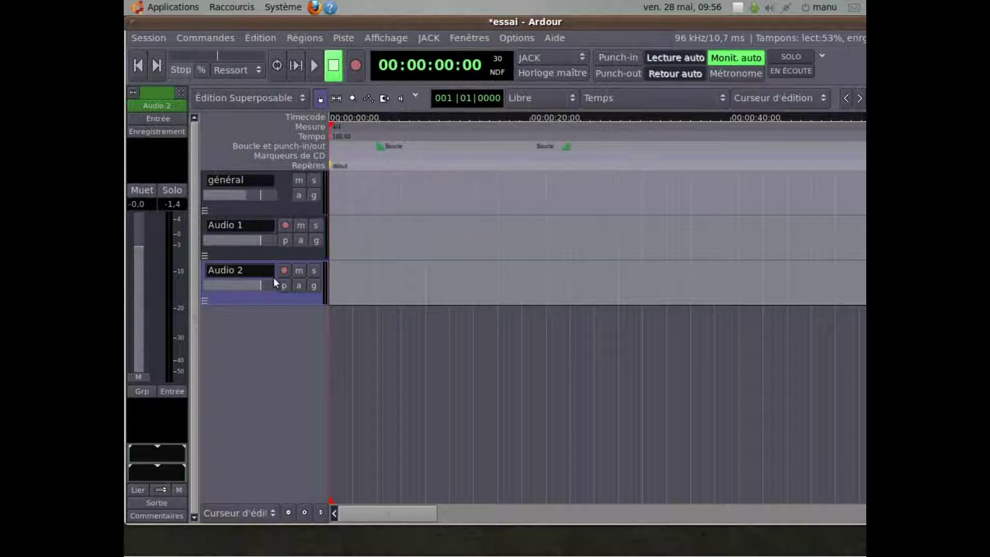
- Arm the Audio 2 and Audio 1 tracks for recording
click(284, 270)
click(286, 226)
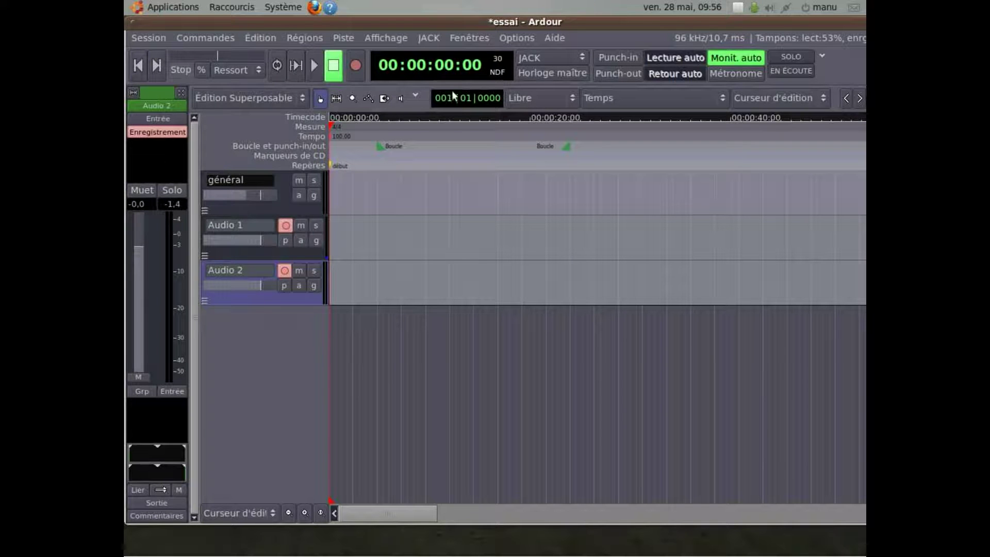
- Run the transport briefly to check the input levels of both armed tracks, and return the playhead to the start
click(316, 64)
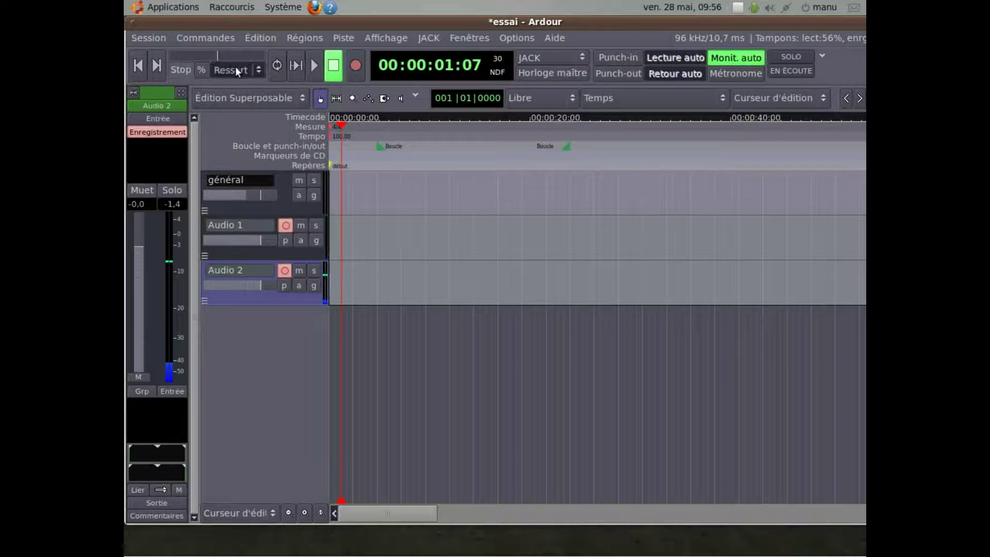
click(261, 257)
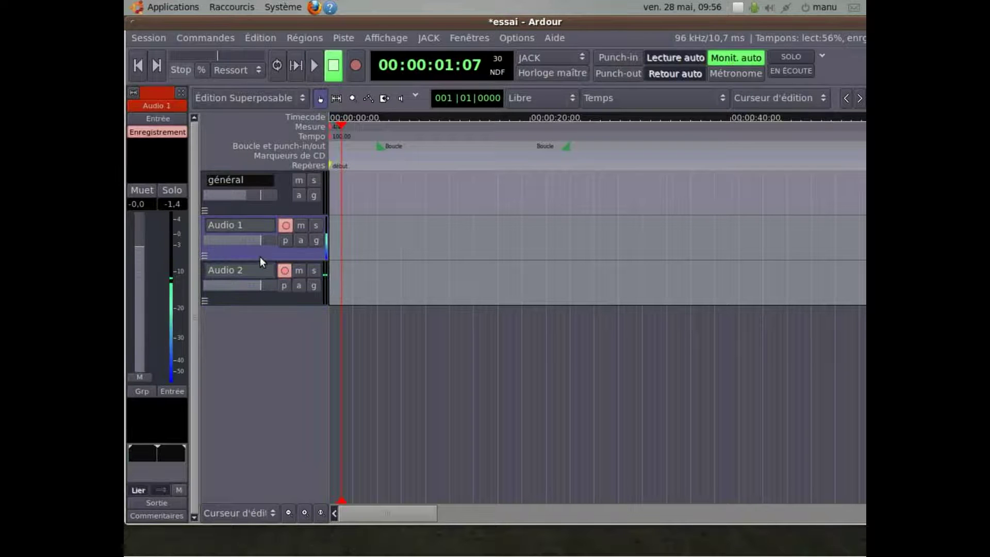
click(140, 59)
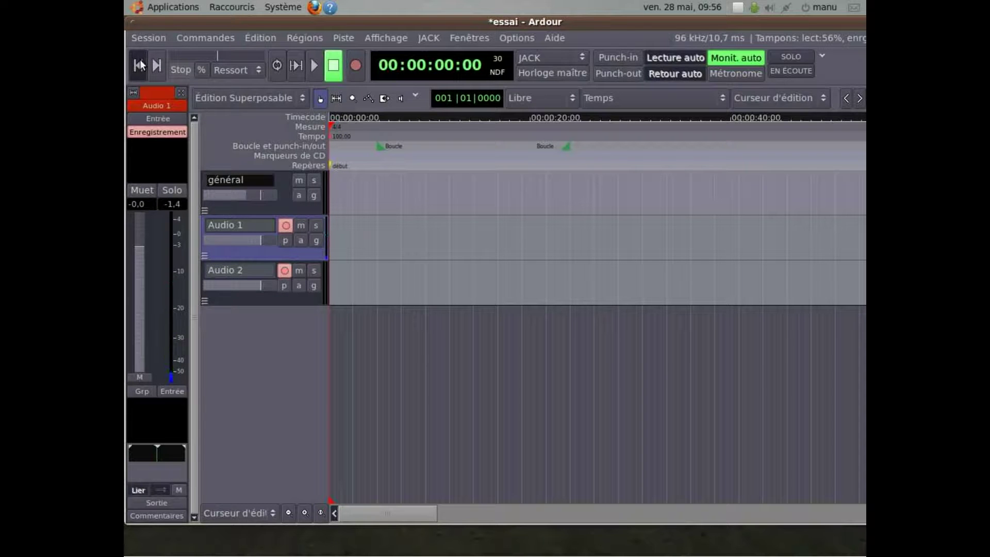
- Record a take of about 24 seconds on Audio 1 and Audio 2, and disarm both tracks
click(356, 67)
click(315, 67)
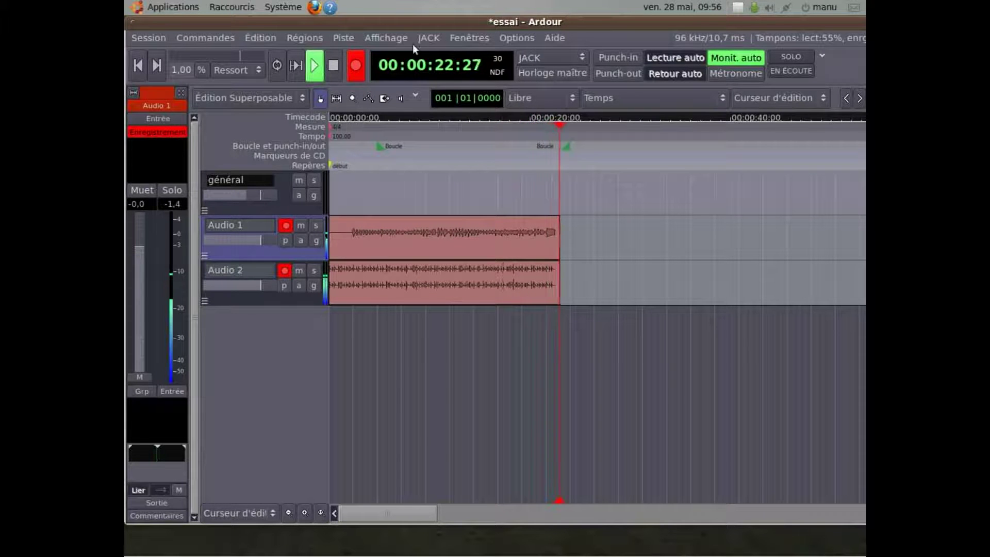
click(332, 66)
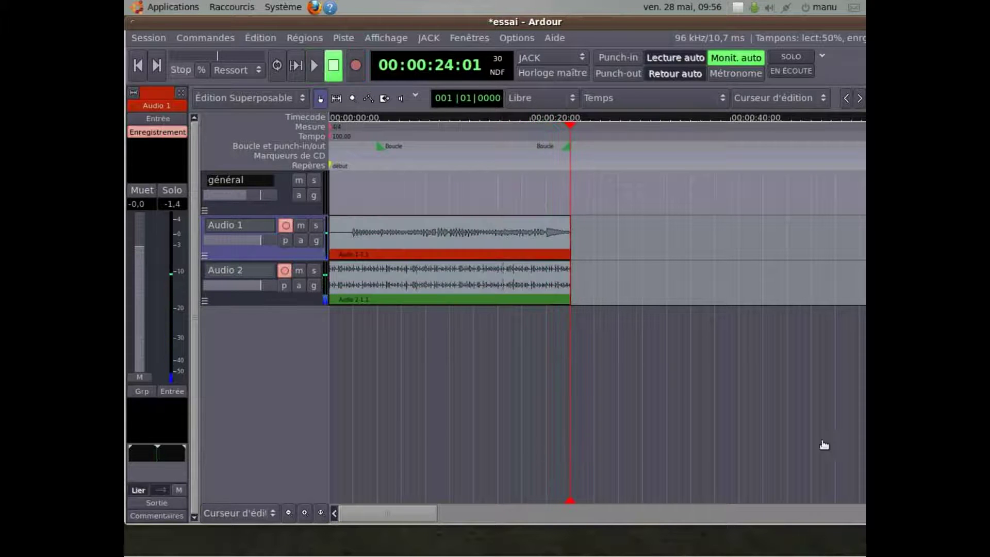
key(ctrl+alt+Left)
key(ctrl+alt+Right)
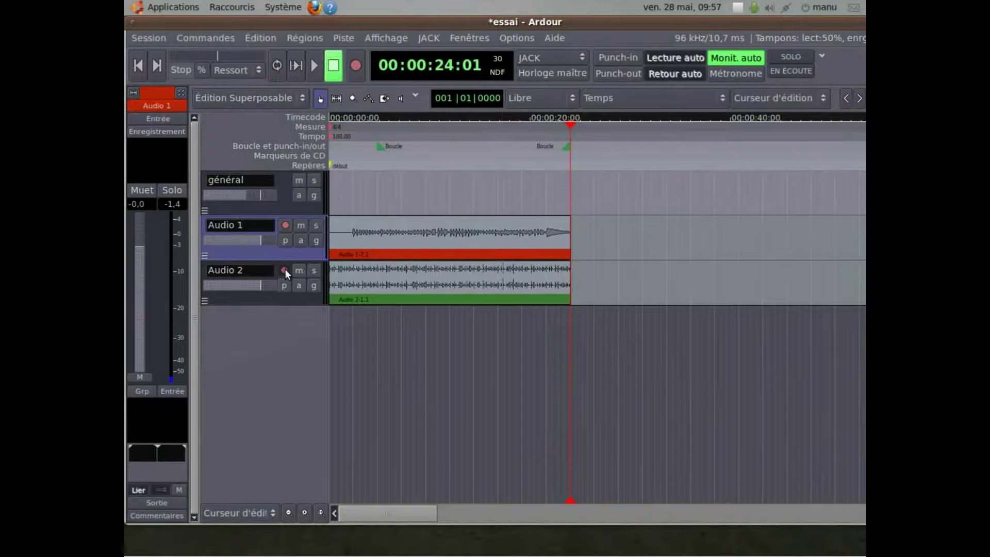
- Return the playhead to the start and set the synchronisation source to Interne
click(138, 65)
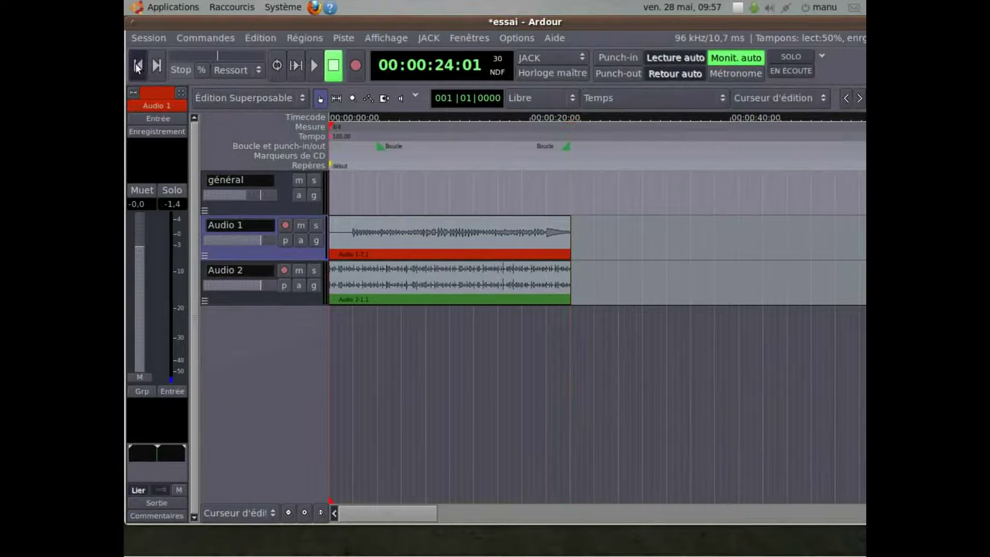
click(555, 62)
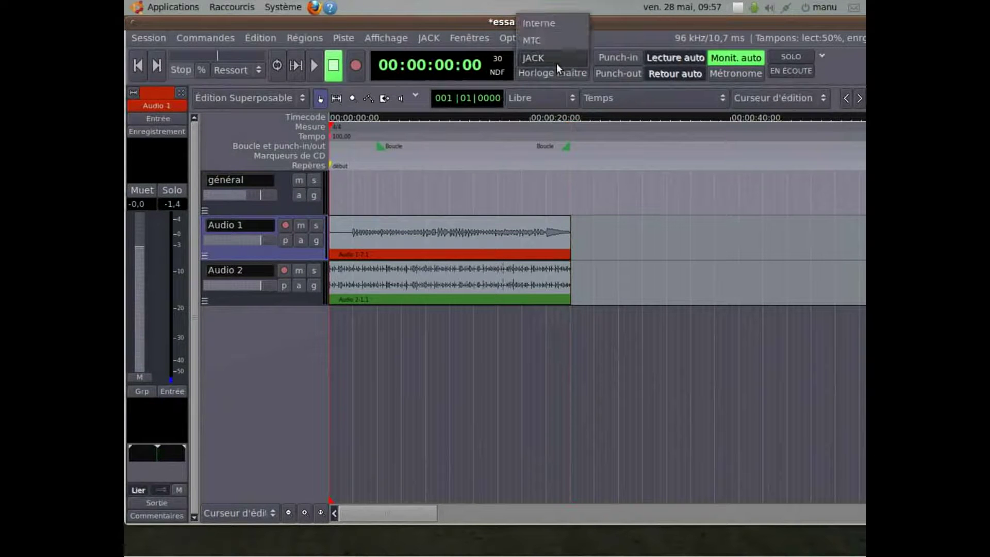
click(560, 24)
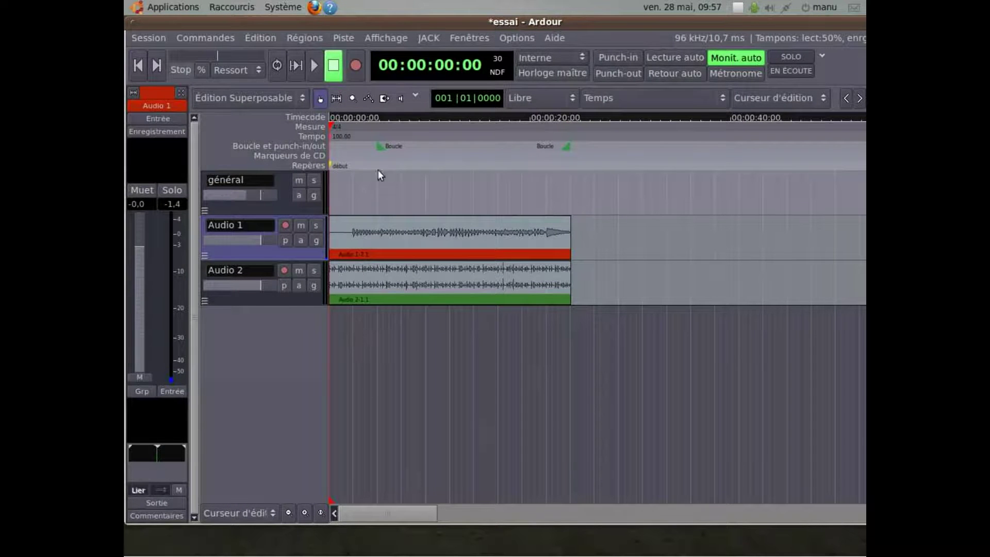
- Play back the recorded take and glance at the neighbouring workspace while it runs
click(313, 63)
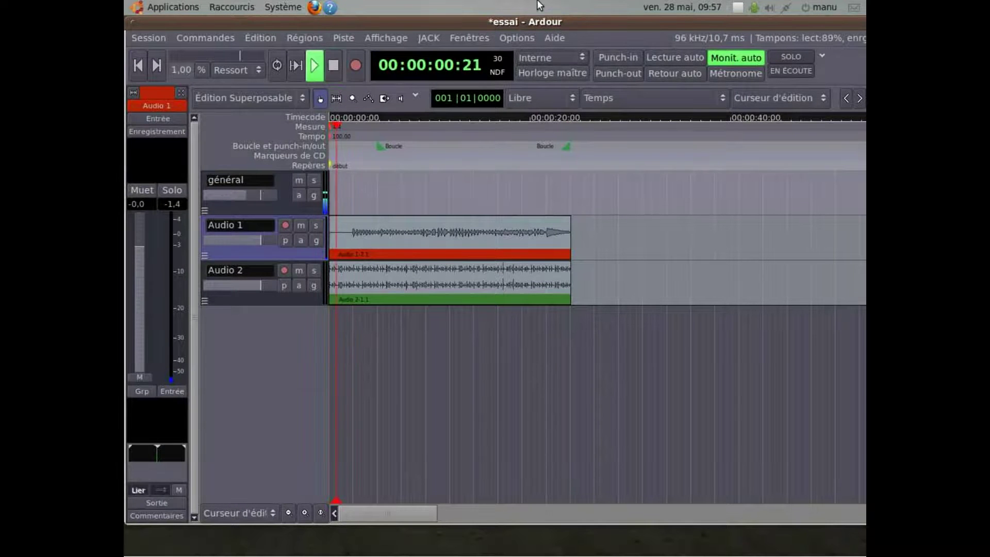
key(ctrl+alt+Right)
key(ctrl+alt+Left)
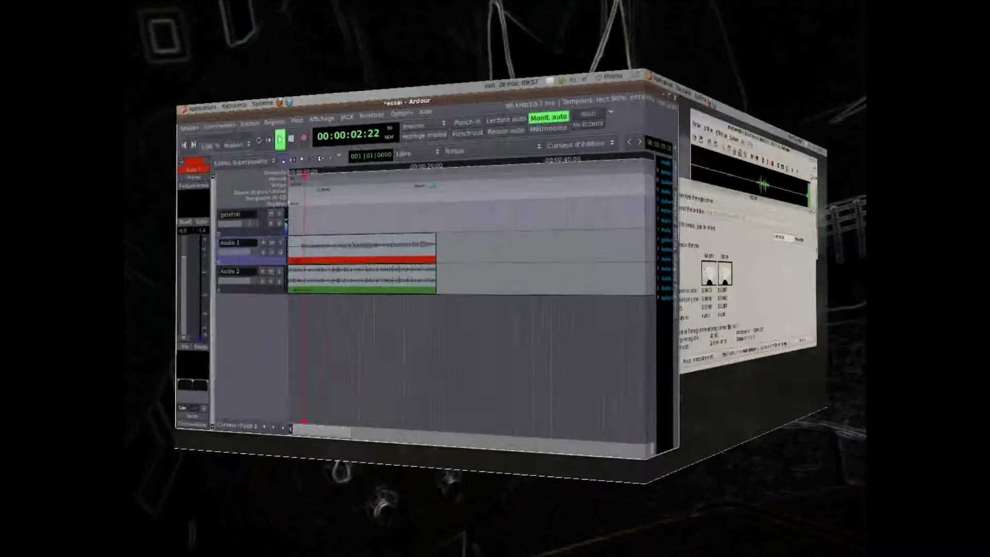
key(ctrl+alt+Right)
key(ctrl+alt+Left)
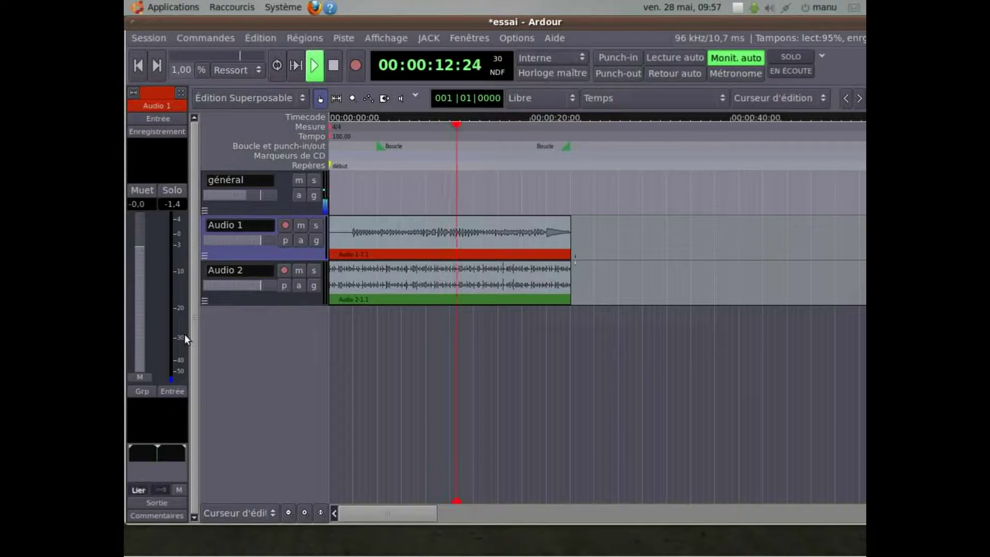
- Set the général bus gain to -4,4 dB during playback and stop the transport at the end of the take
click(256, 195)
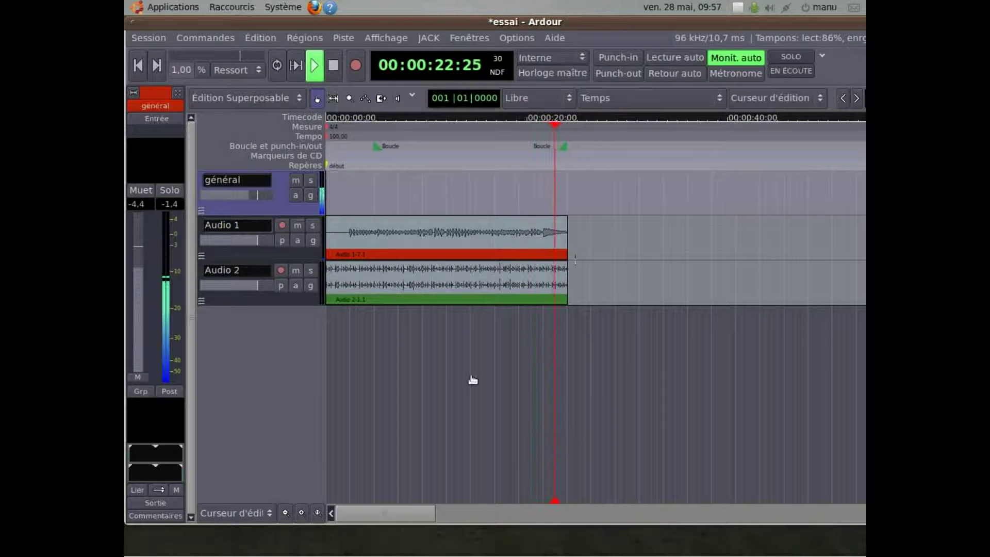
click(335, 63)
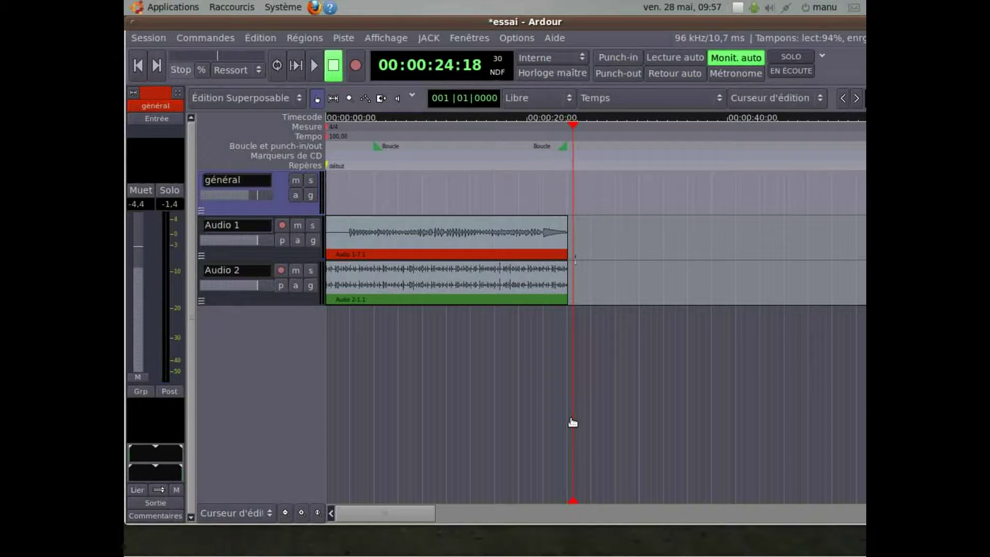
- Add one mono track of type Normal to the session
double_click(253, 334)
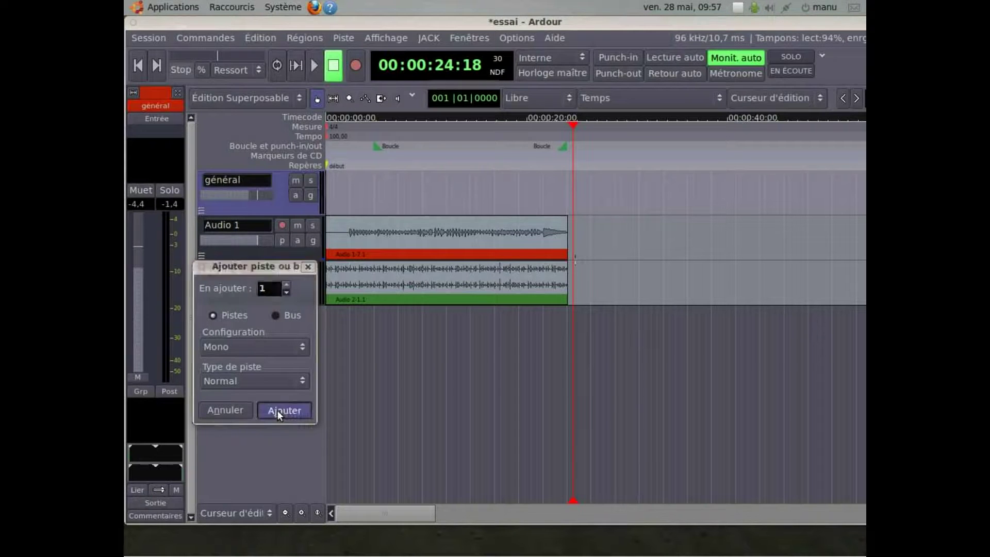
click(278, 411)
- Replace the system capture source on Audio 3's entrée 1 with rakarrack out_1 and out_2
click(270, 337)
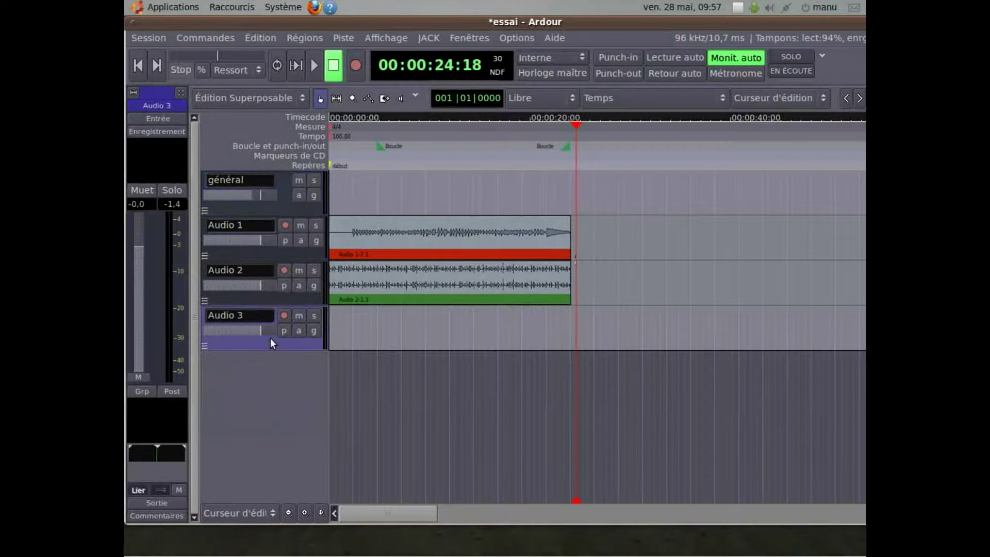
click(165, 118)
click(224, 126)
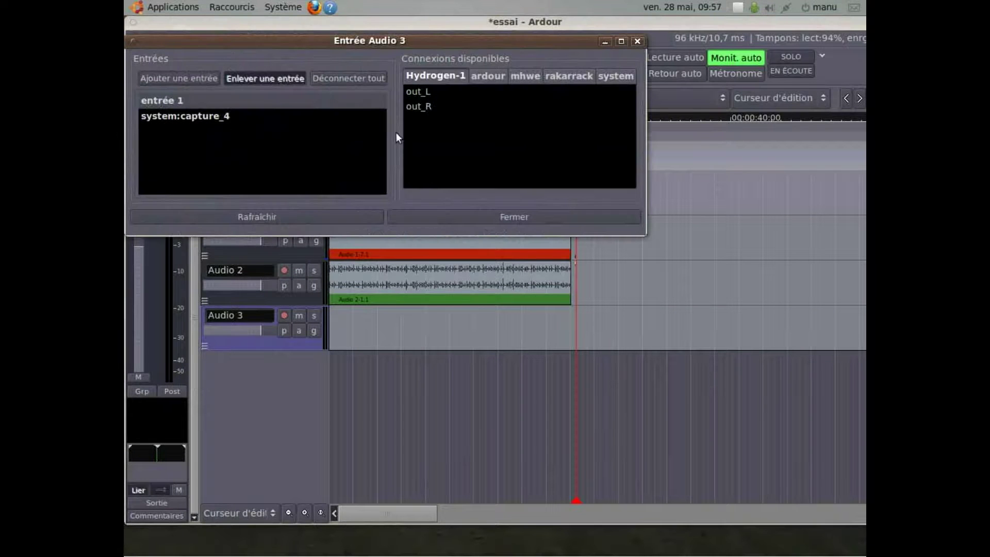
click(572, 77)
click(205, 114)
click(417, 93)
click(419, 106)
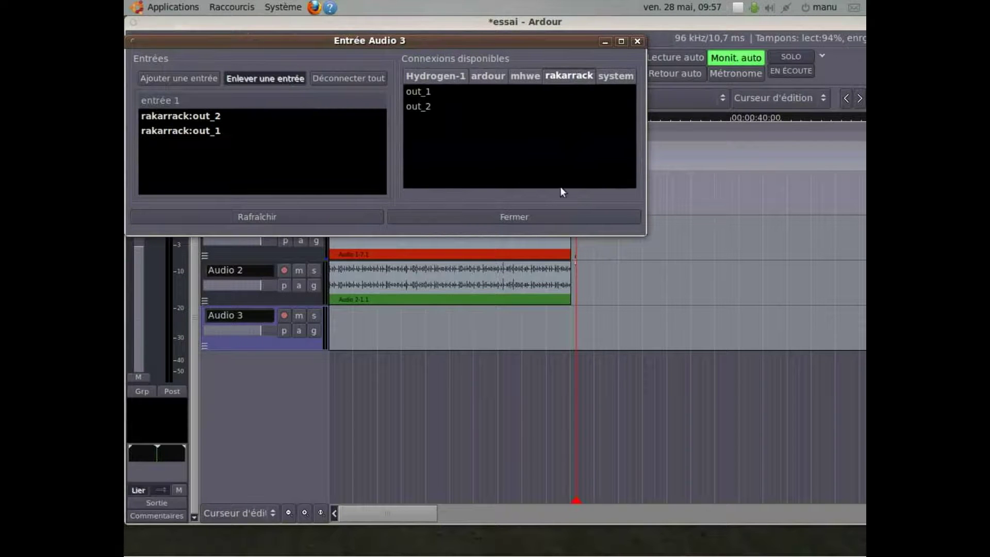
click(572, 218)
- Arm Audio 3 for recording and play the session from the start
click(285, 316)
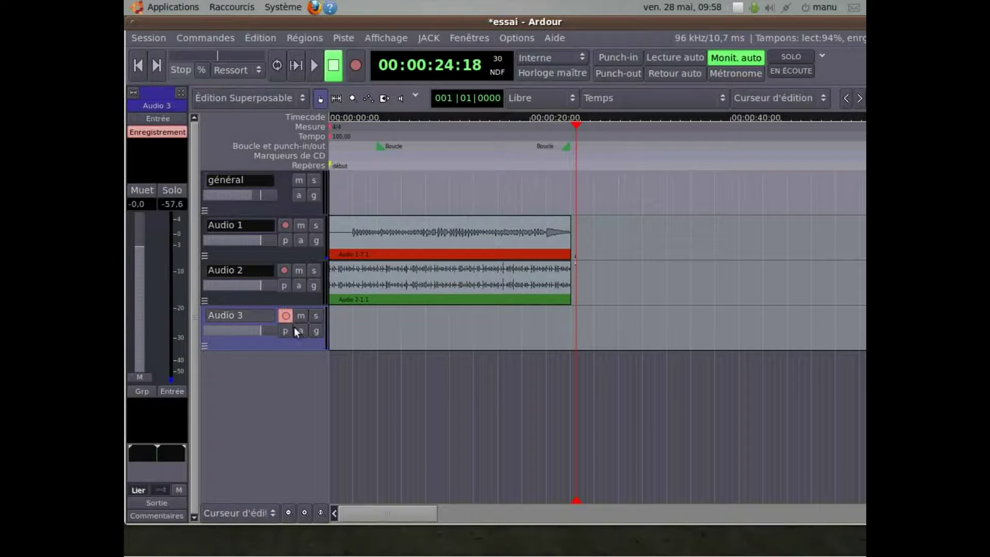
click(139, 66)
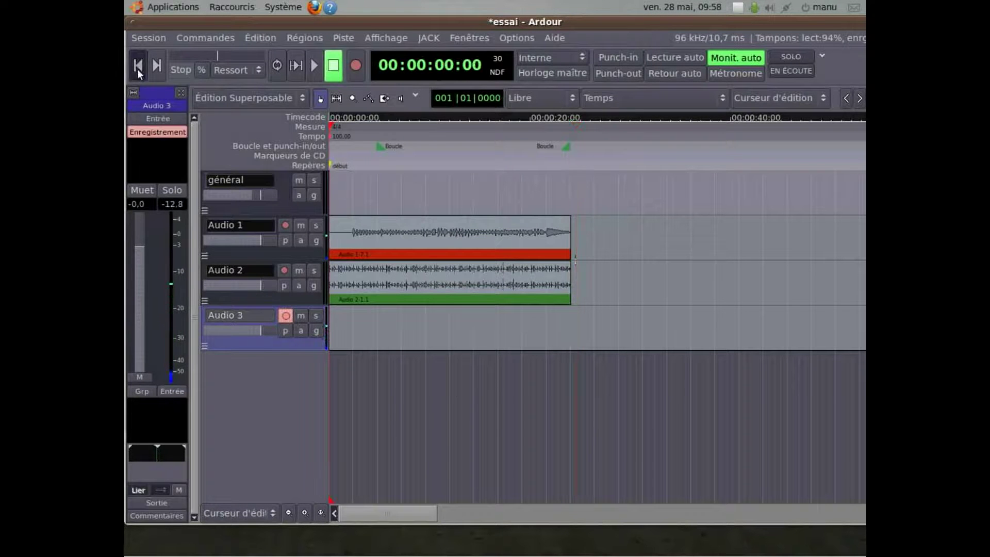
click(320, 65)
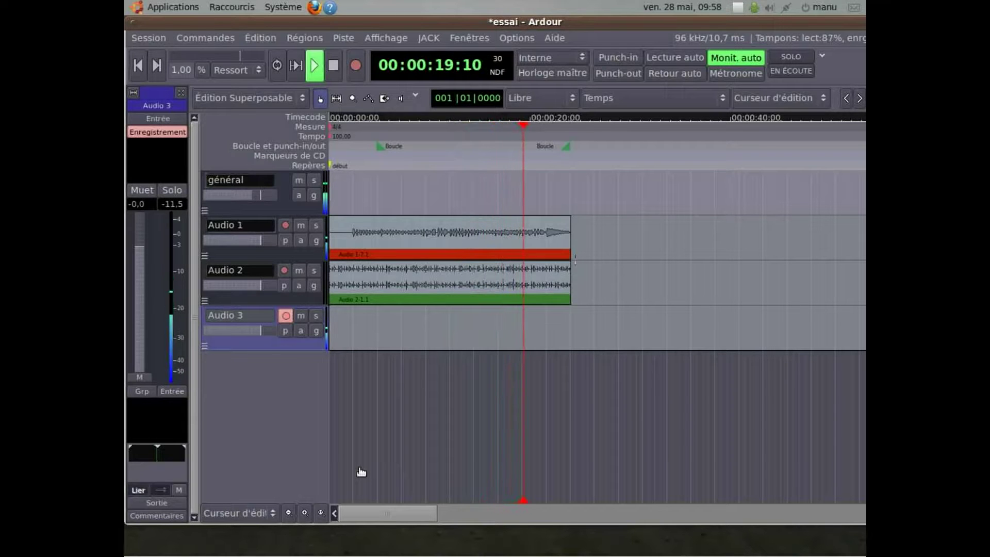
- Stop the session playback and view the available synchronization sources, leaving the transport on Interne
click(333, 67)
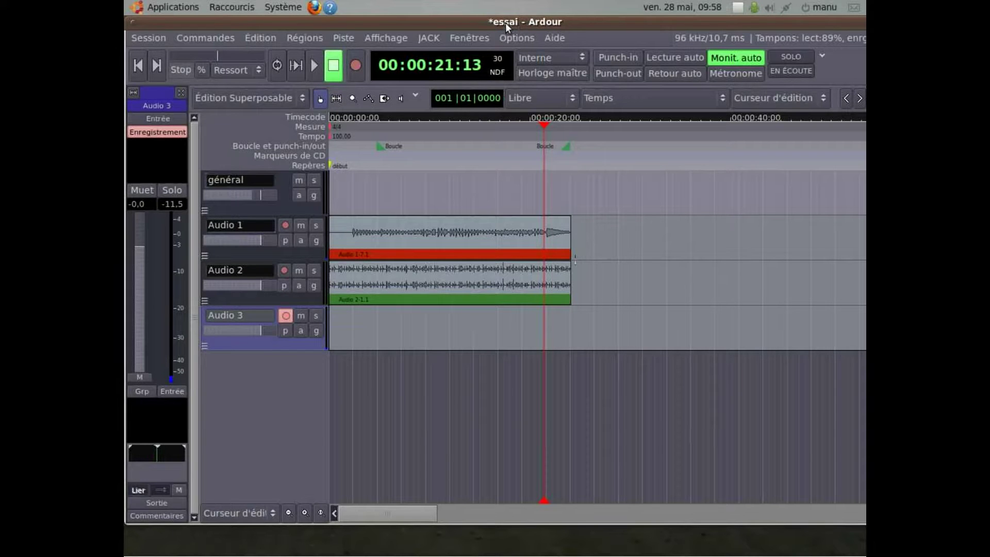
click(536, 60)
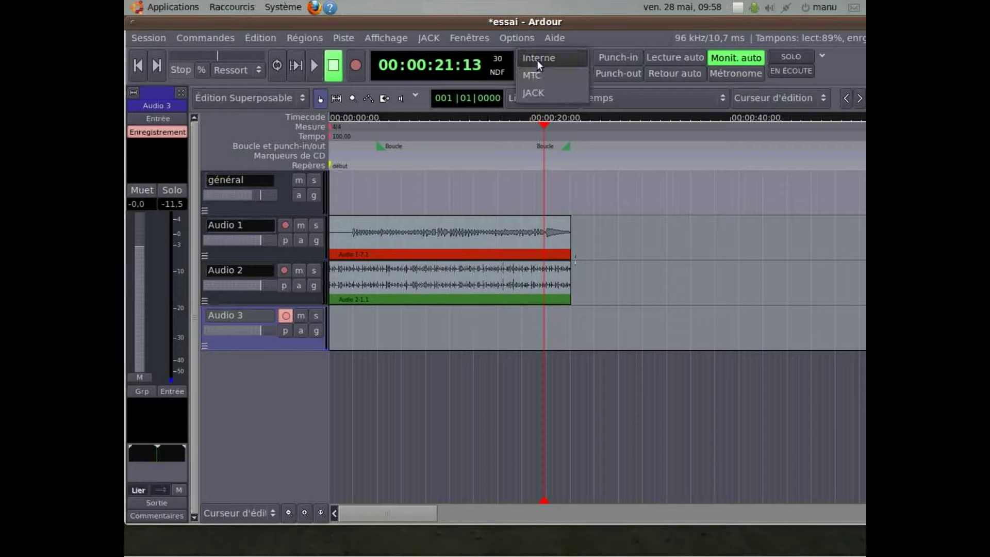
click(243, 379)
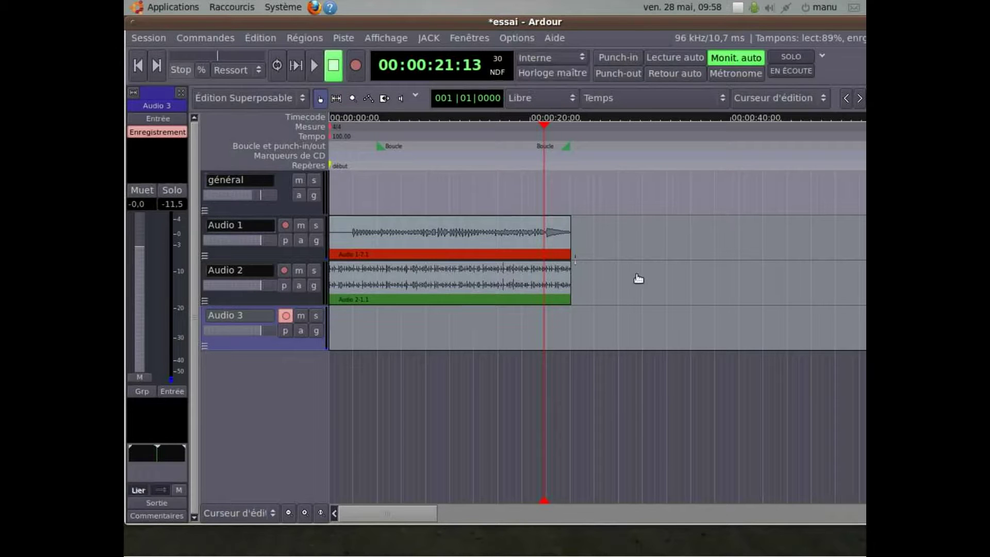
- Open the Console de mixage and move its window over the track area
click(467, 40)
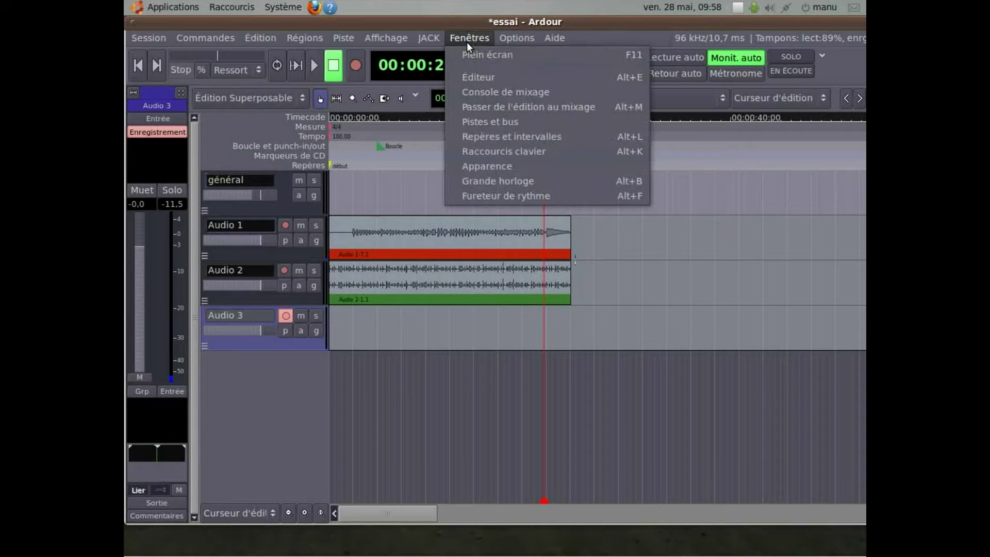
click(505, 96)
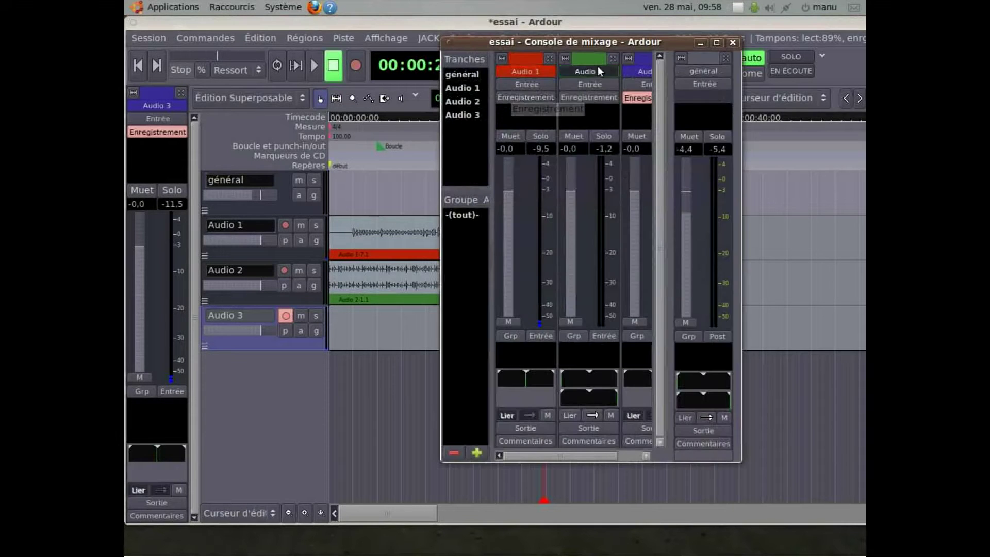
drag(605, 43, 458, 63)
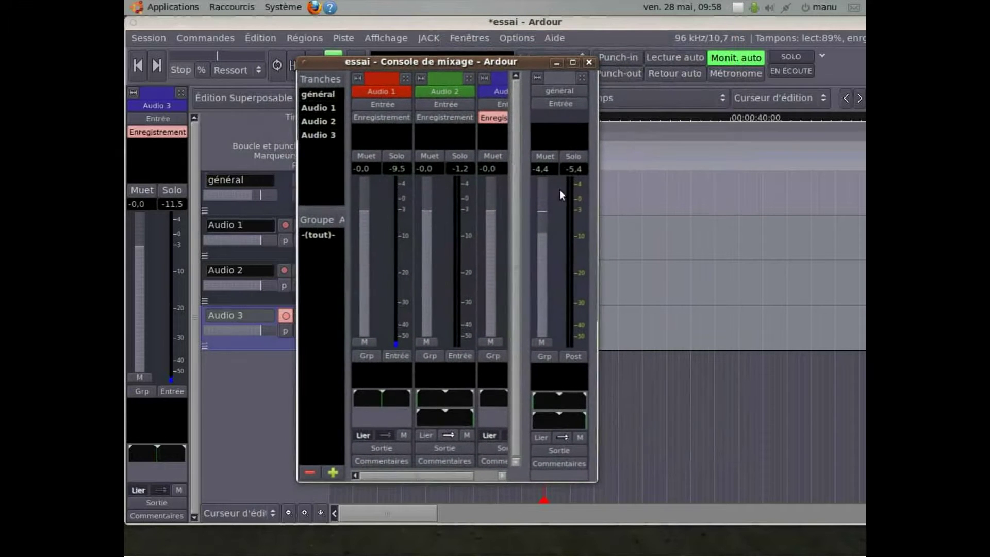
- Browse the plugins available for the général bus, including the CMT collection, without adding one
right_click(563, 134)
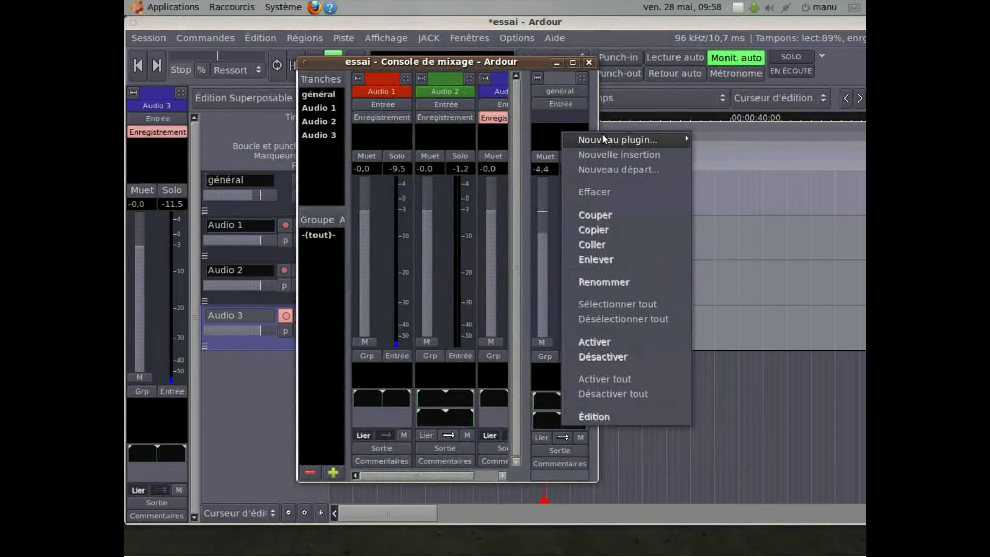
click(532, 165)
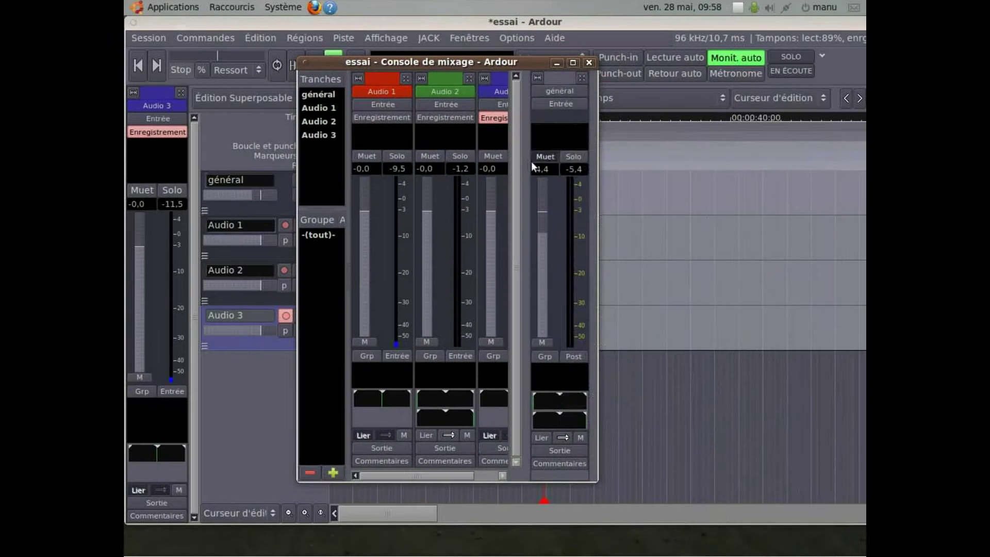
right_click(560, 126)
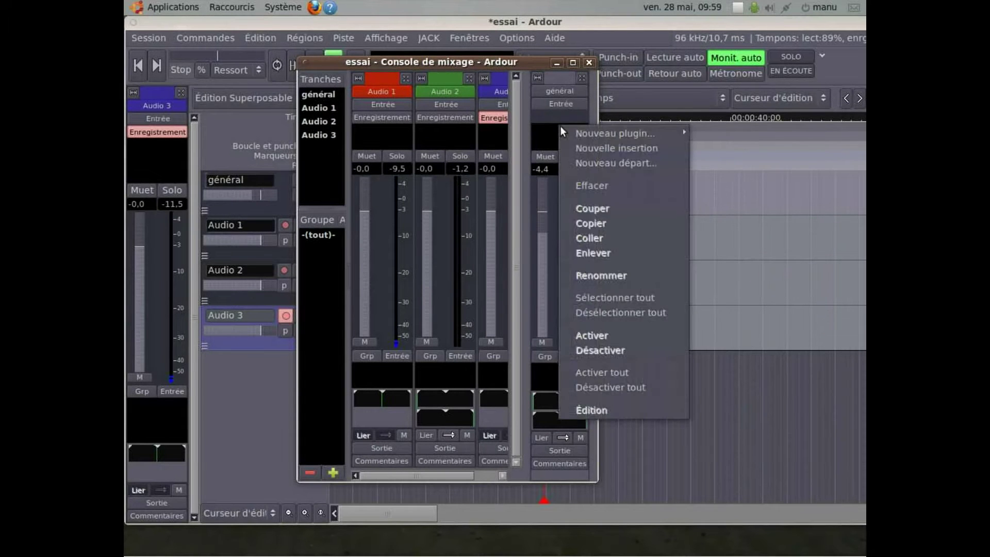
mouse_move(591, 131)
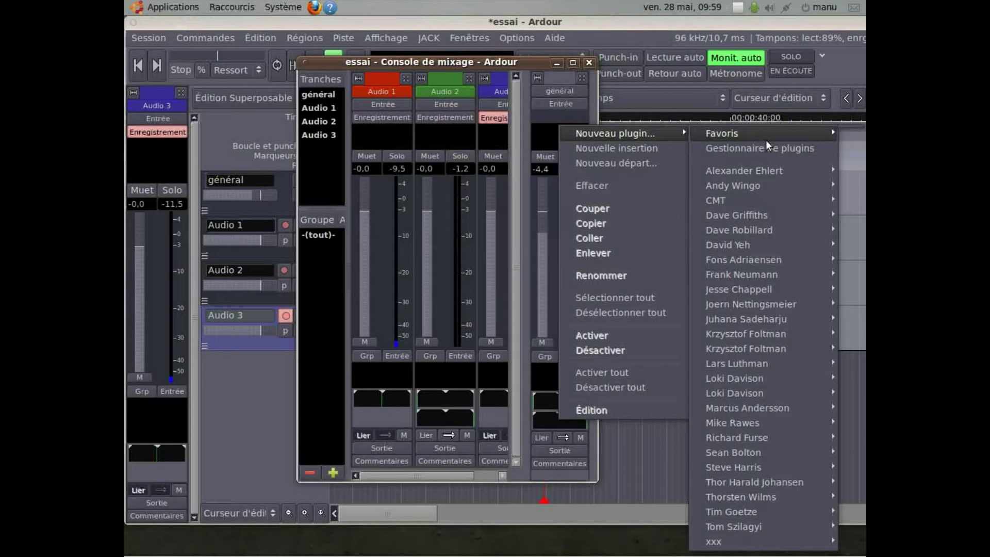
mouse_move(771, 202)
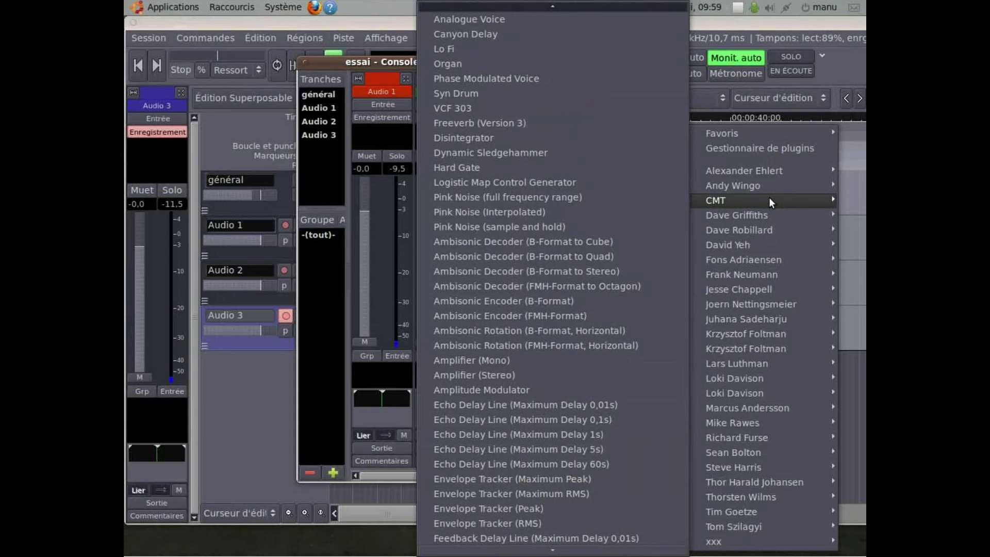
click(771, 24)
- Move the mixing console off the track headers and view the plugin insertion options for Audio 1 and Audio 2
drag(546, 70, 717, 109)
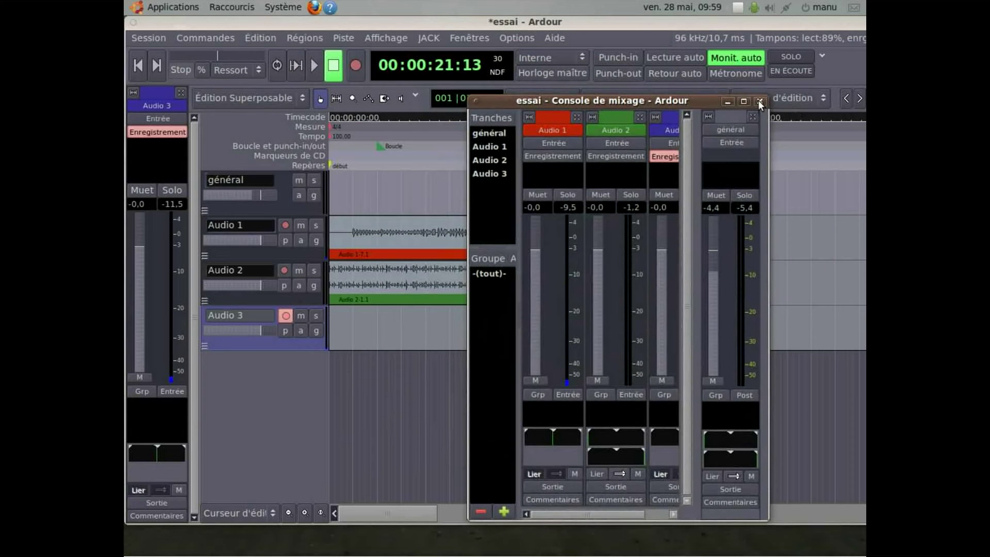
right_click(548, 170)
mouse_move(572, 177)
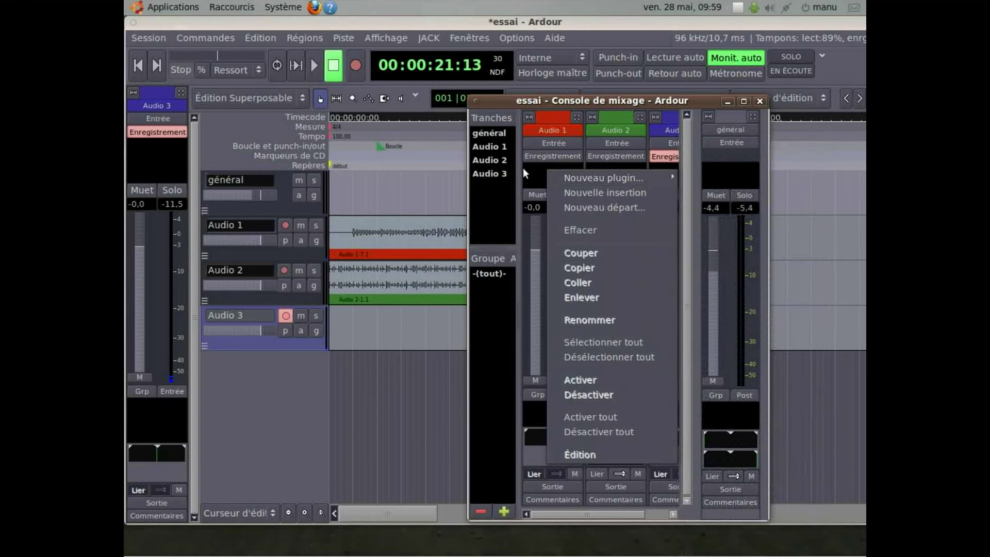
click(523, 168)
right_click(627, 178)
mouse_move(713, 188)
click(813, 286)
- Look over the neighbouring workspaces holding the mhWaveEdit recorder, rakarrack and the JACK connections
key(ctrl+alt+Right)
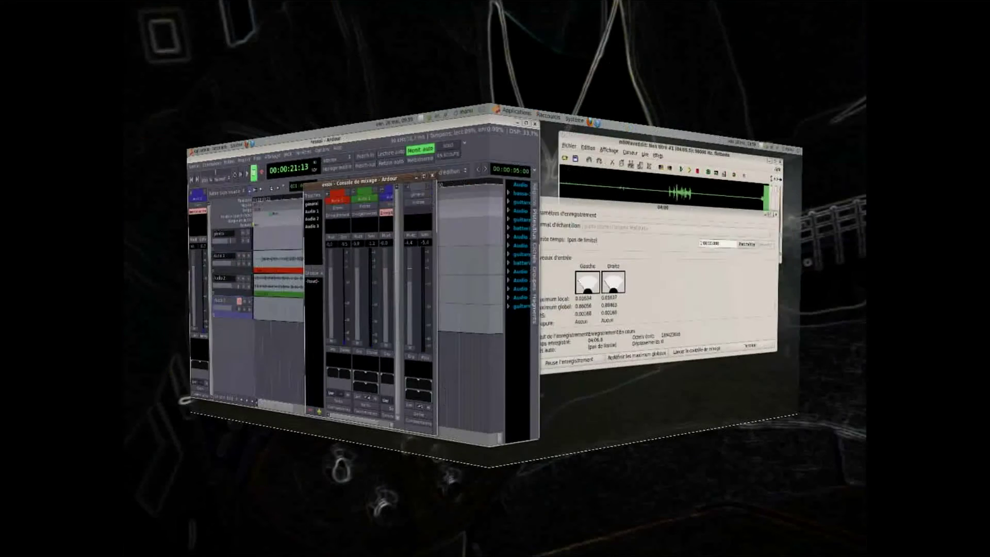
key(ctrl+alt+Left)
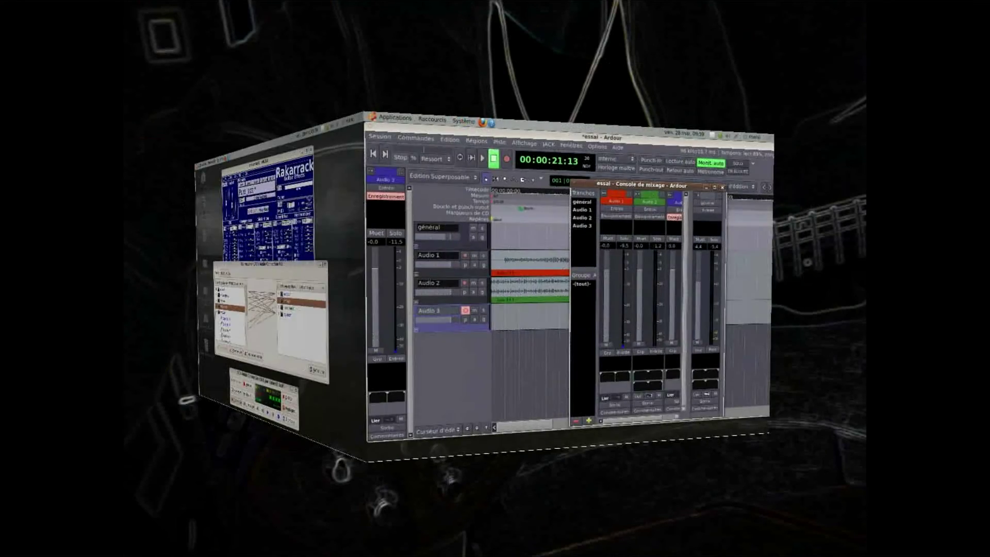